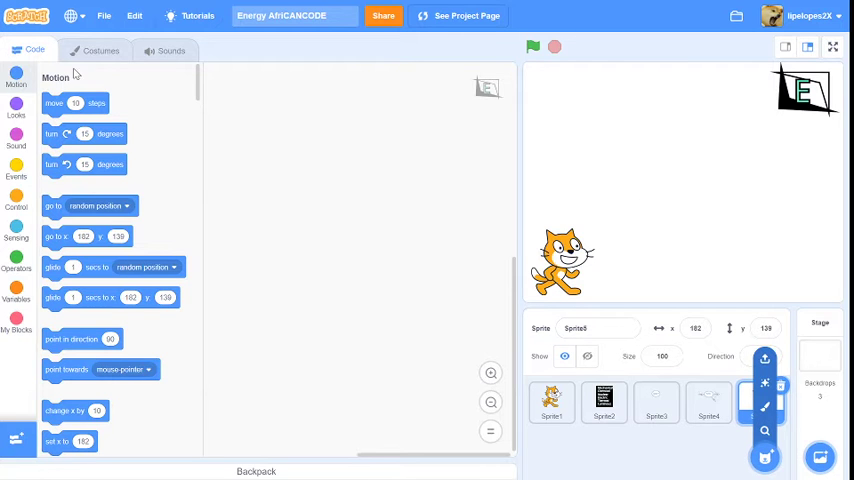
Show Sprite5's logo costume, the green E in a black angular frame, in the paint editor.
{"action": "left_click", "coordinate": [100, 51]}
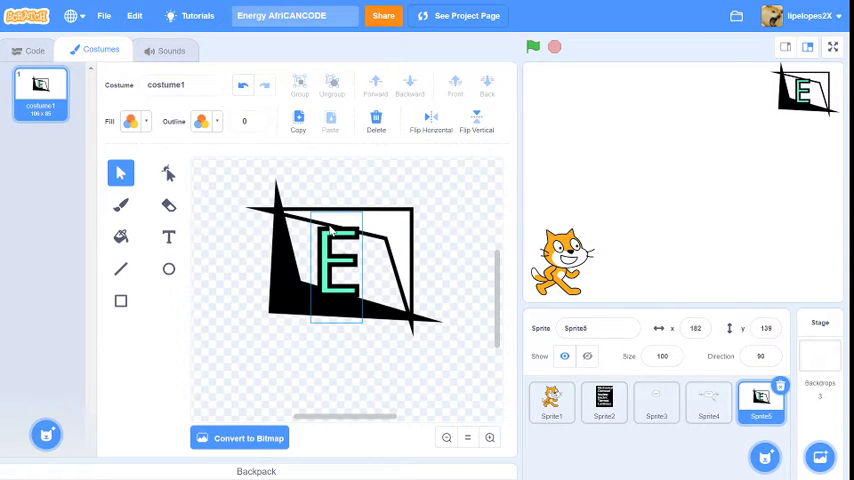
Select Sprite1, then Sprite3, to display the Motorcycle Engine energy diagram costume.
{"action": "left_click", "coordinate": [553, 398]}
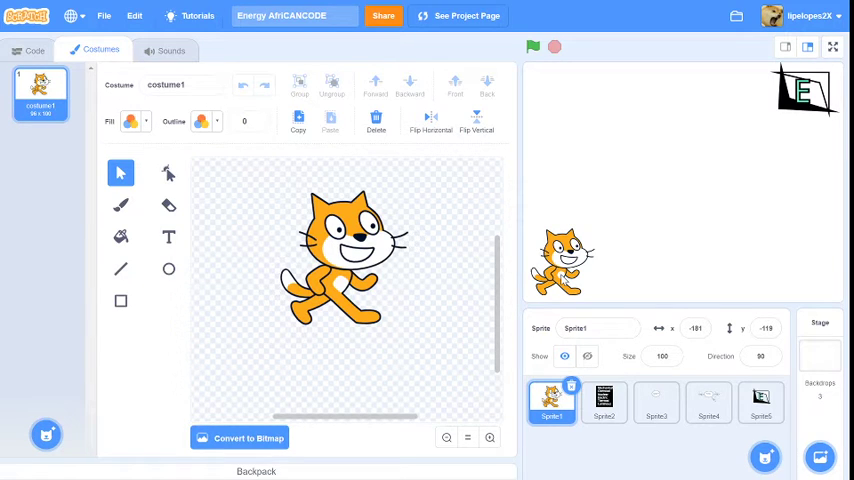
{"action": "left_click", "coordinate": [657, 405]}
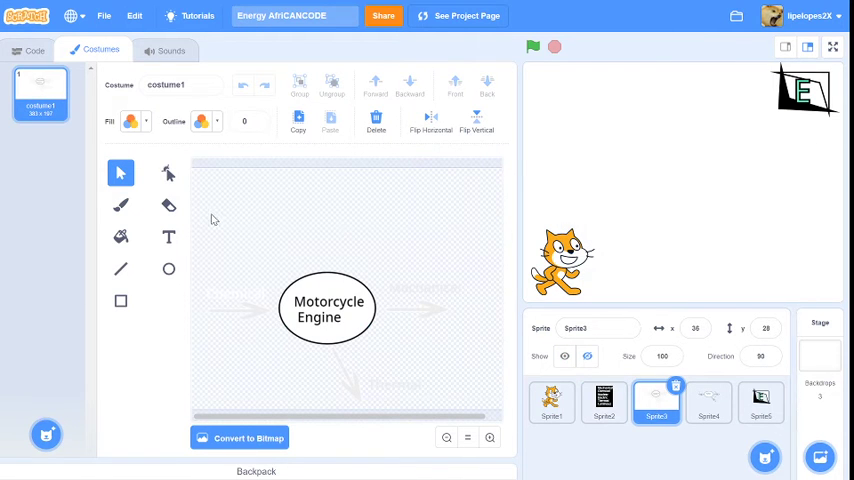
{"action": "left_click", "coordinate": [120, 302]}
{"action": "left_click_drag", "start_coordinate": [243, 234], "coordinate": [463, 406]}
{"action": "mouse_move", "coordinate": [385, 340]}
{"action": "left_mouse_down"}
{"action": "mouse_move", "coordinate": [426, 320]}
{"action": "mouse_move", "coordinate": [482, 322]}
{"action": "left_mouse_up"}
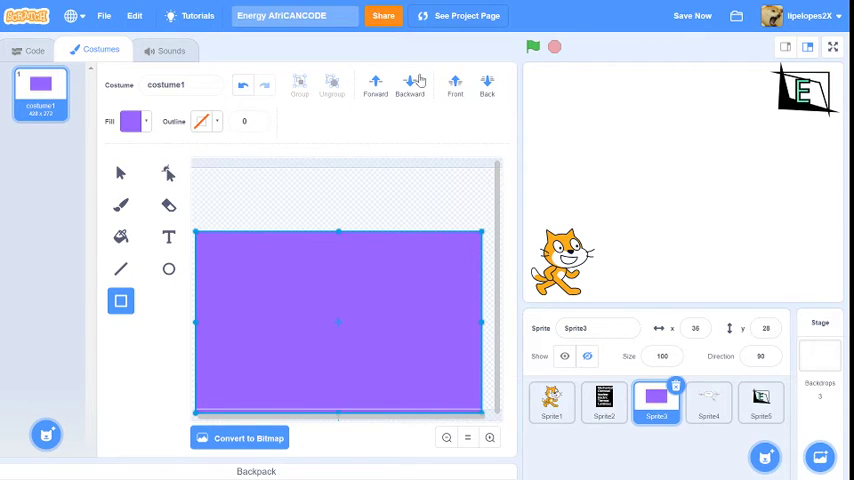
{"action": "left_click", "coordinate": [411, 84]}
{"action": "left_click", "coordinate": [411, 84]}
{"action": "left_click", "coordinate": [411, 84]}
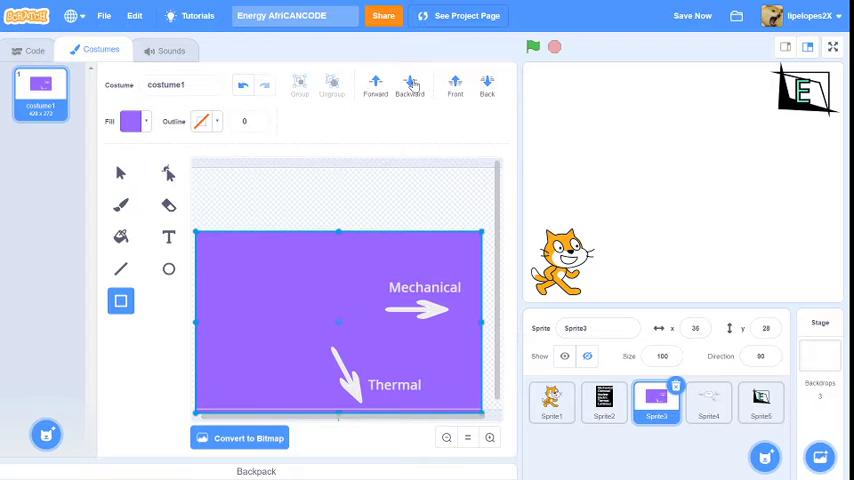
{"action": "left_click", "coordinate": [411, 84]}
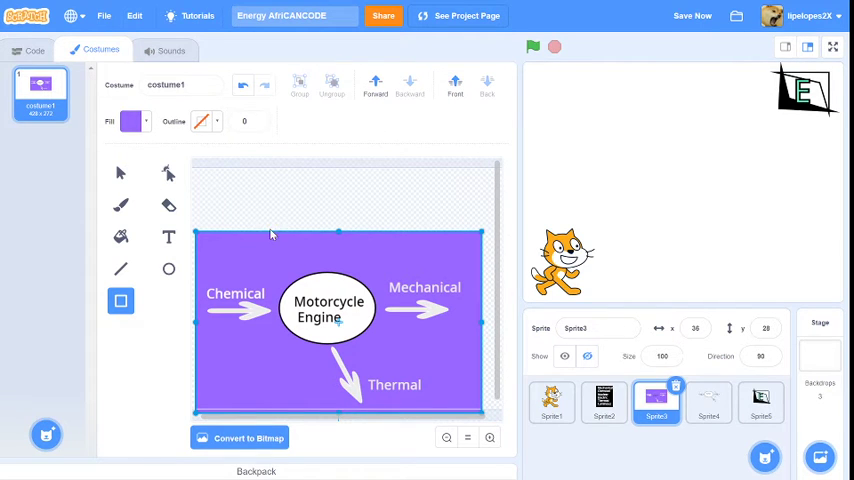
{"action": "left_click", "coordinate": [119, 173]}
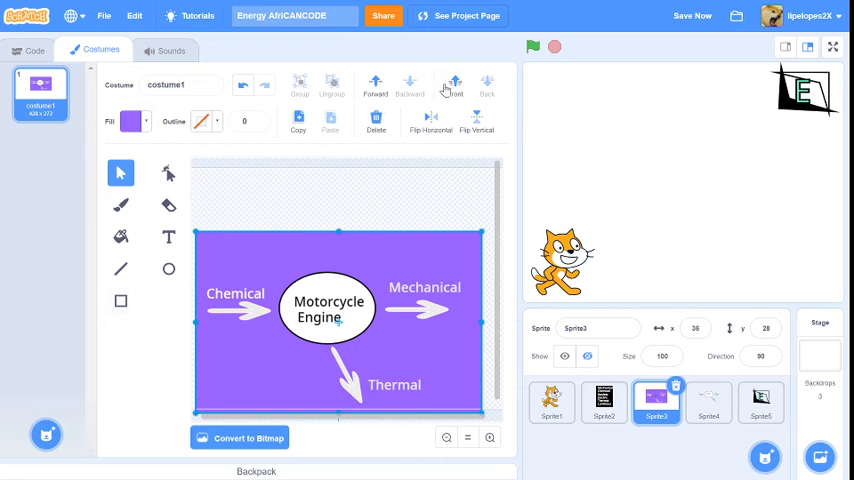
{"action": "left_click", "coordinate": [378, 120]}
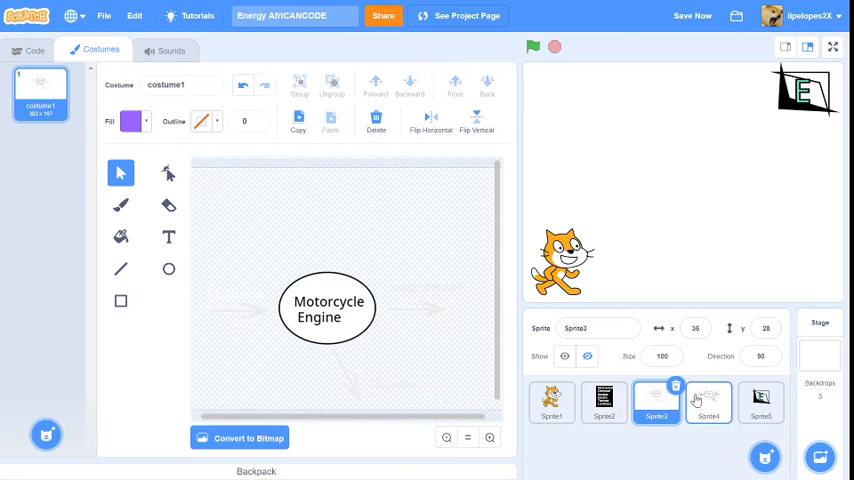
Display Sprite1's scripts with the energy say blocks and E1–E3 ask questions.
{"action": "left_click", "coordinate": [30, 51]}
{"action": "left_click", "coordinate": [552, 402]}
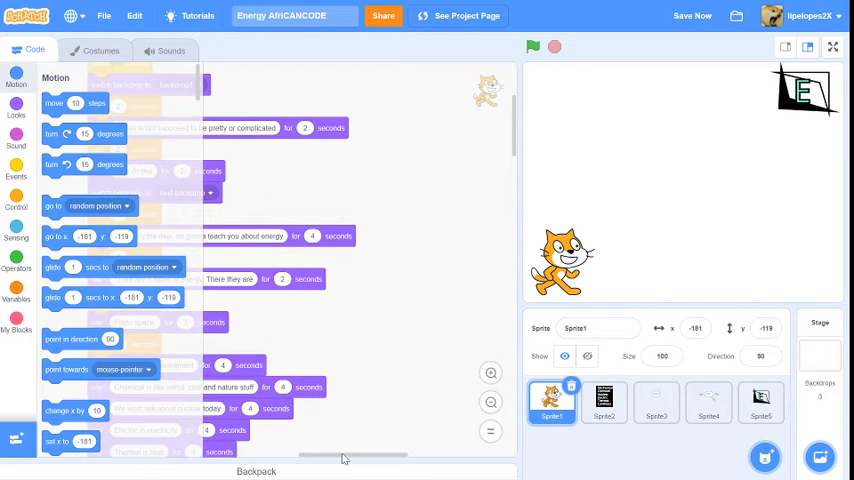
{"action": "left_click_drag", "start_coordinate": [343, 458], "coordinate": [272, 458]}
{"action": "scroll", "coordinate": [316, 380], "scroll_direction": "down", "scroll_amount": 6}
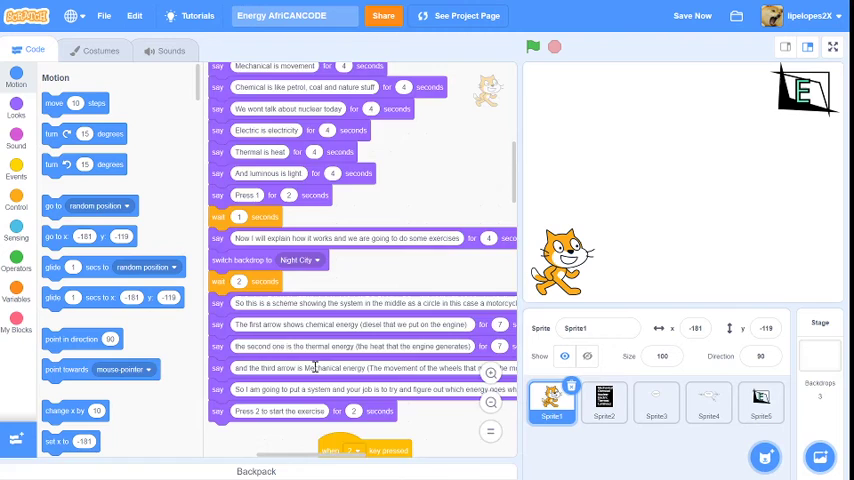
{"action": "scroll", "coordinate": [316, 368], "scroll_direction": "down", "scroll_amount": 5}
{"action": "scroll", "coordinate": [316, 368], "scroll_direction": "down", "scroll_amount": 5}
{"action": "scroll", "coordinate": [316, 368], "scroll_direction": "down", "scroll_amount": 5}
{"action": "scroll", "coordinate": [398, 231], "scroll_direction": "down", "scroll_amount": 4}
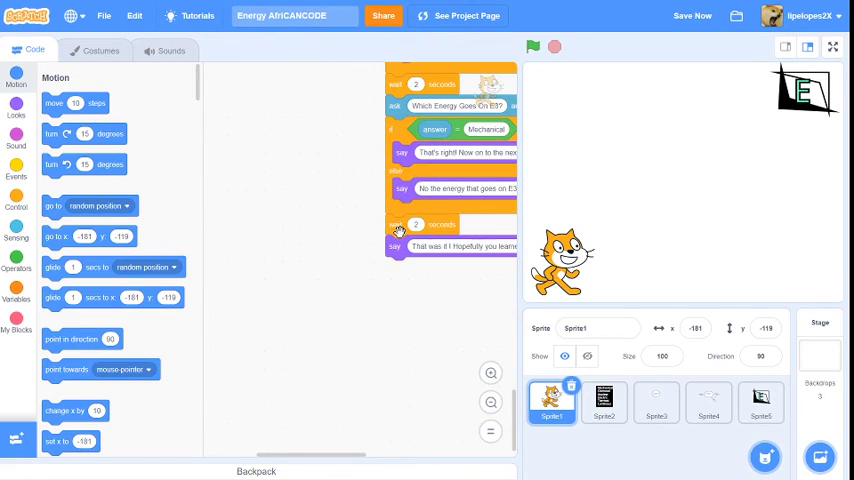
{"action": "scroll", "coordinate": [398, 231], "scroll_direction": "up", "scroll_amount": 5}
{"action": "scroll", "coordinate": [398, 231], "scroll_direction": "up", "scroll_amount": 5}
{"action": "scroll", "coordinate": [398, 231], "scroll_direction": "up", "scroll_amount": 5}
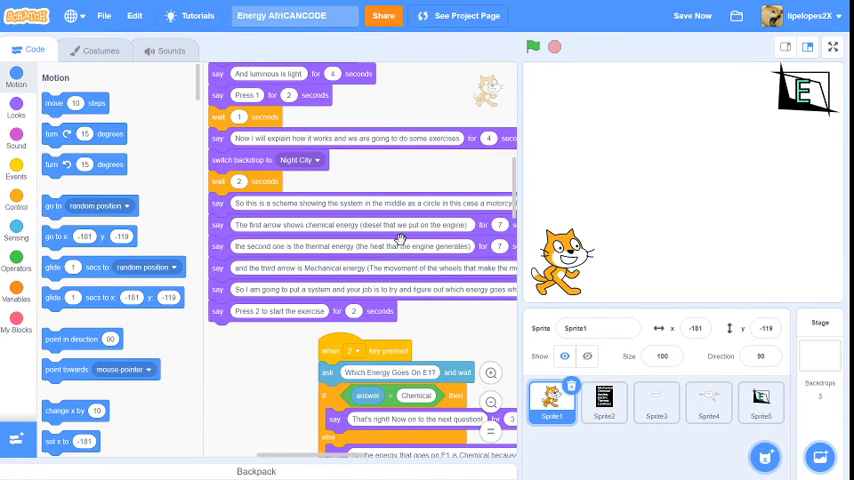